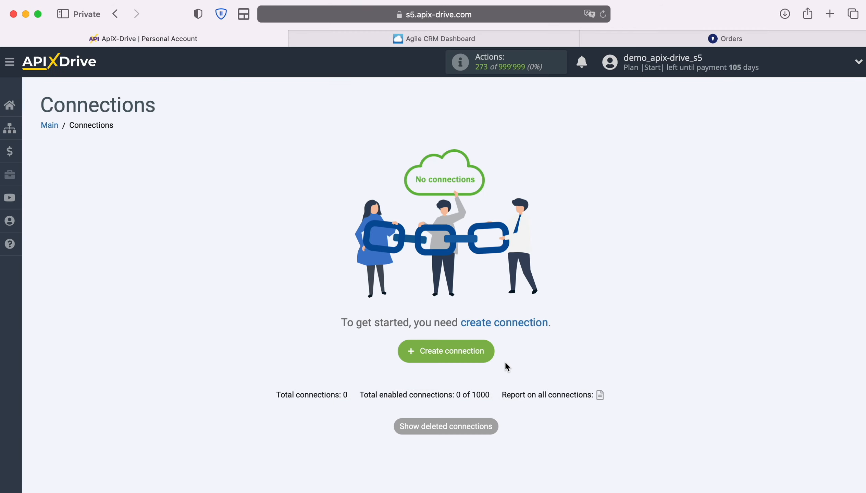
Create a new connection and choose Agile CRM as its data source system.
left_click(490, 352)
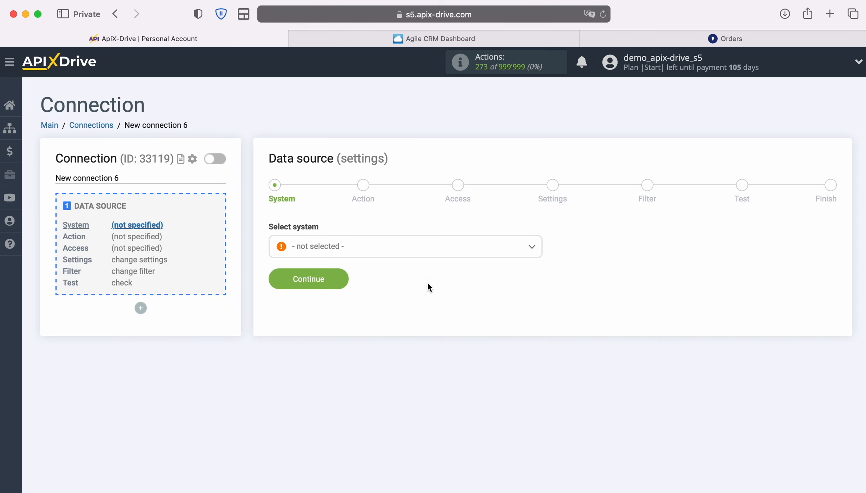
left_click(414, 251)
scroll(406, 350, "down", 3)
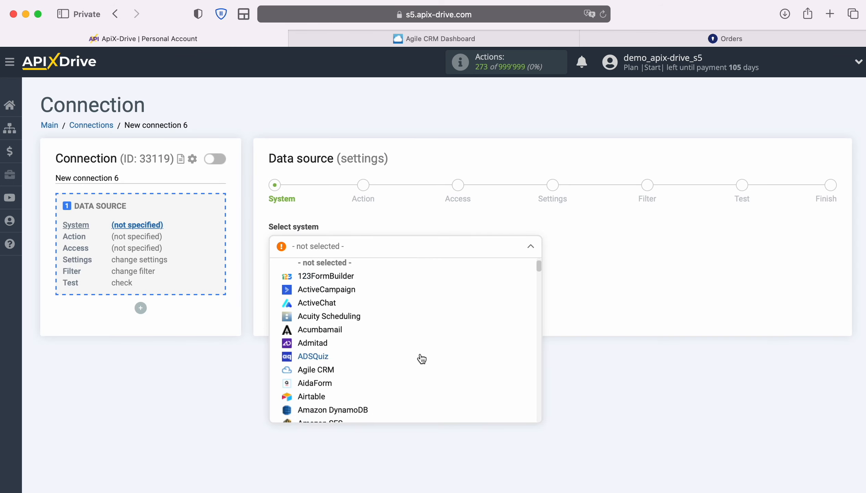
left_click(315, 360)
left_click(335, 288)
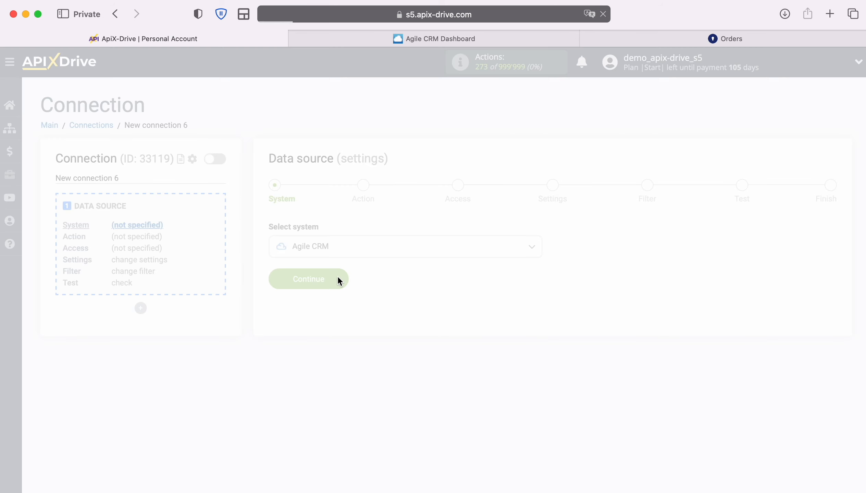
Set the data source's trigger action to Get CONTACTS (new) and proceed to account access.
left_click(463, 253)
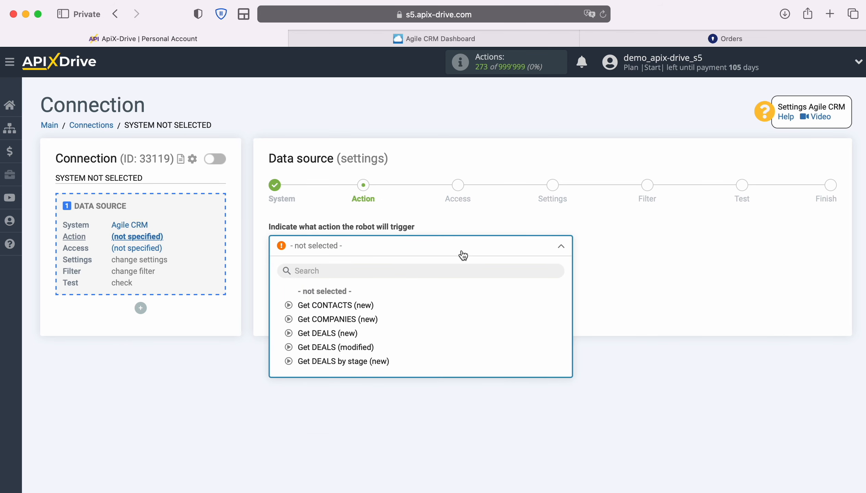
left_click(365, 306)
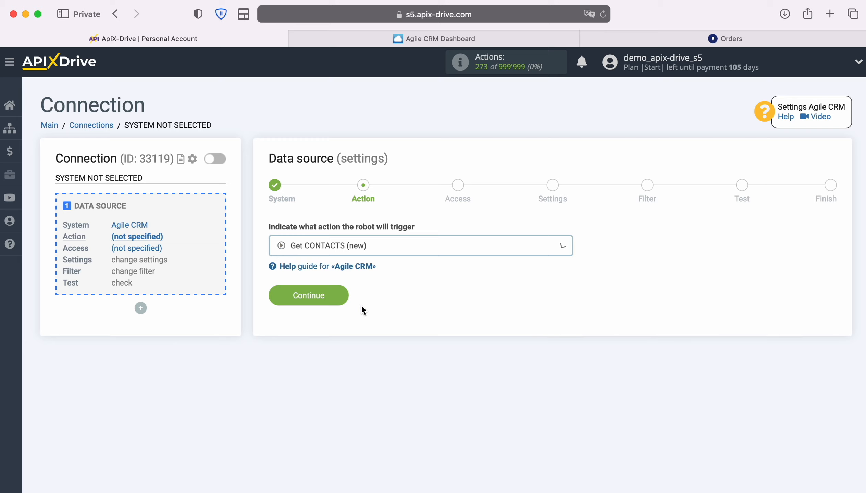
left_click(340, 295)
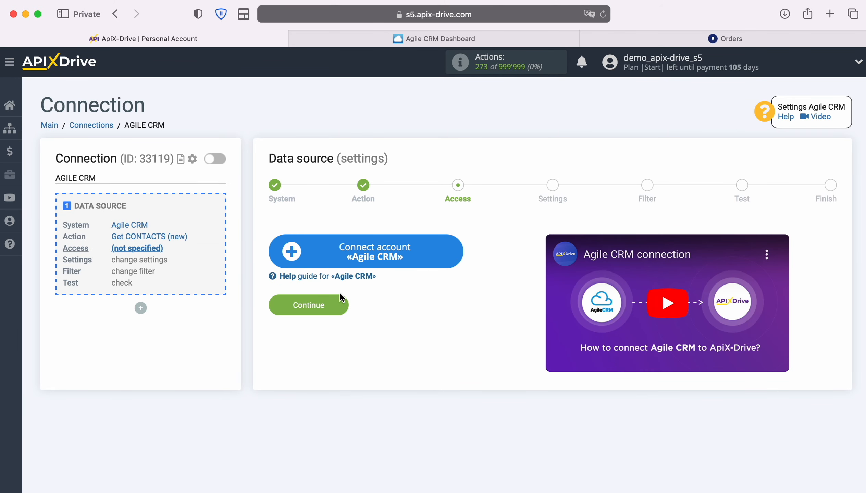
Start connecting an Agile CRM account and fill its domain with "apixdrivecomnew", copied from the Agile CRM web address.
left_click(459, 253)
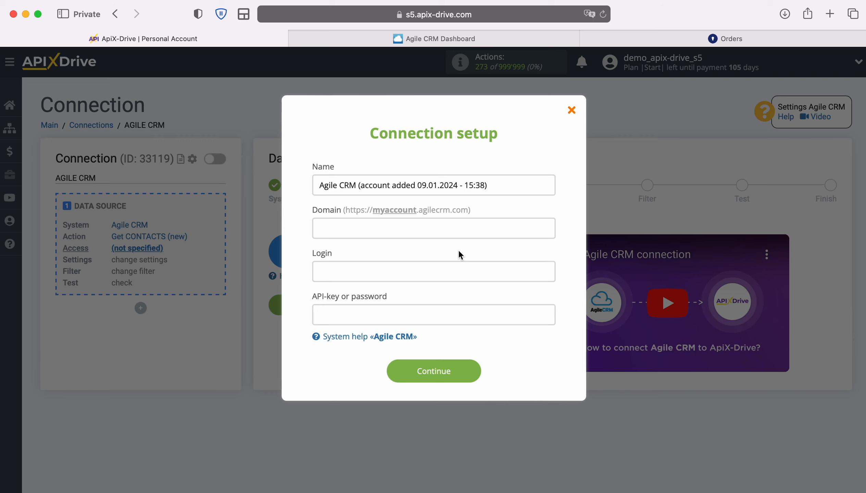
left_click(406, 44)
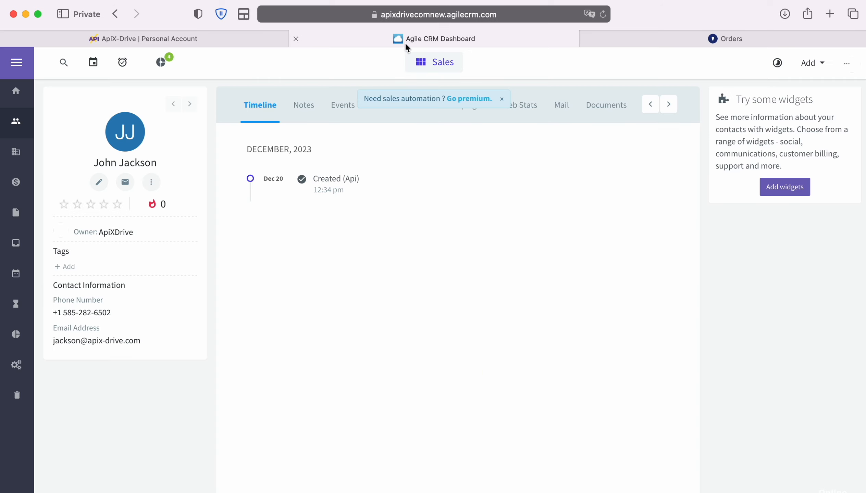
left_click(528, 20)
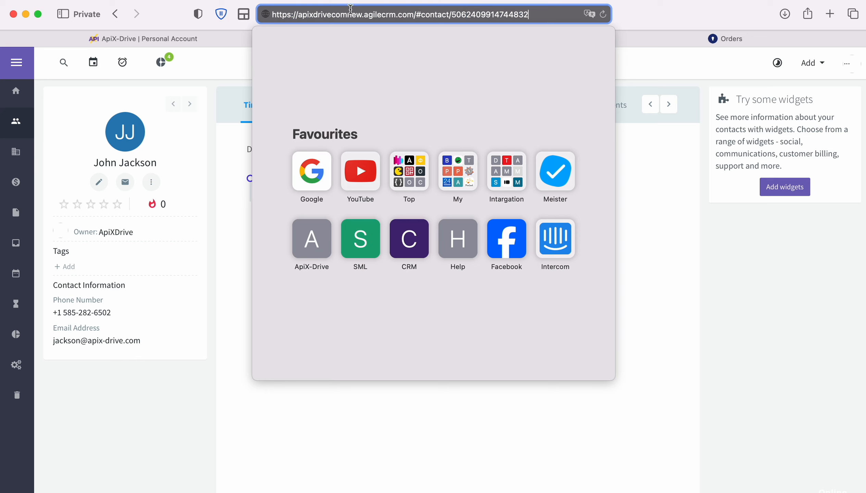
left_click_drag(298, 14, 360, 15)
right_click(348, 15)
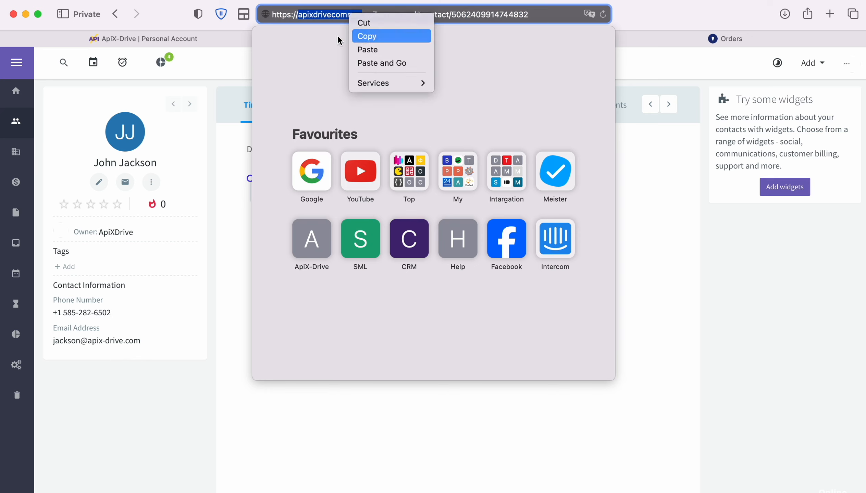
left_click(363, 35)
left_click(207, 40)
right_click(342, 229)
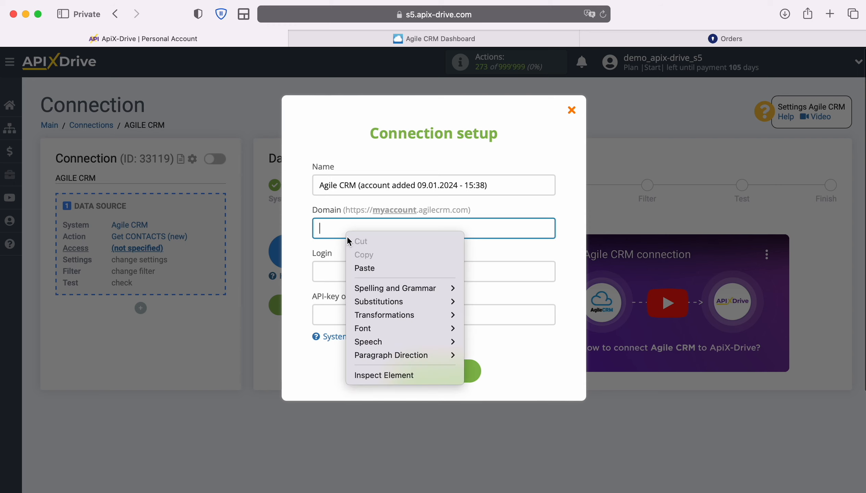
left_click(367, 268)
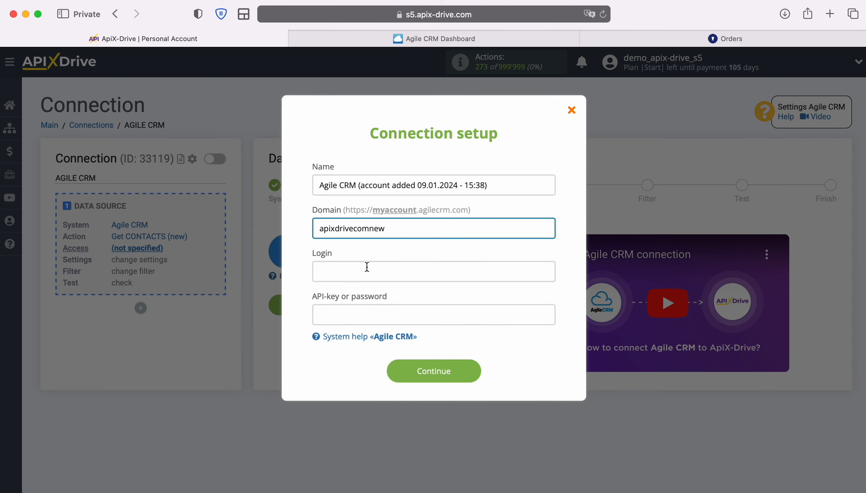
Enter the Agile CRM account's e-mail as the login in the connection setup.
left_click(364, 271)
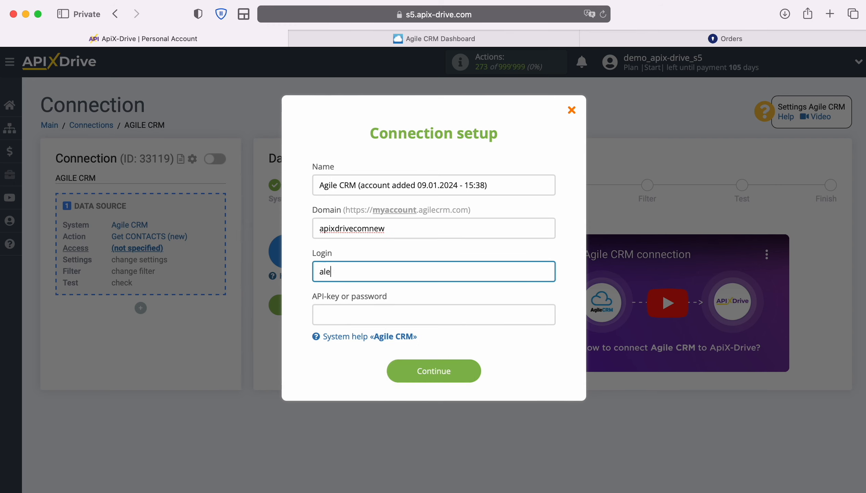
Switch to Agile CRM and copy the REST API key from the Developers & API section of its admin settings.
left_click(350, 315)
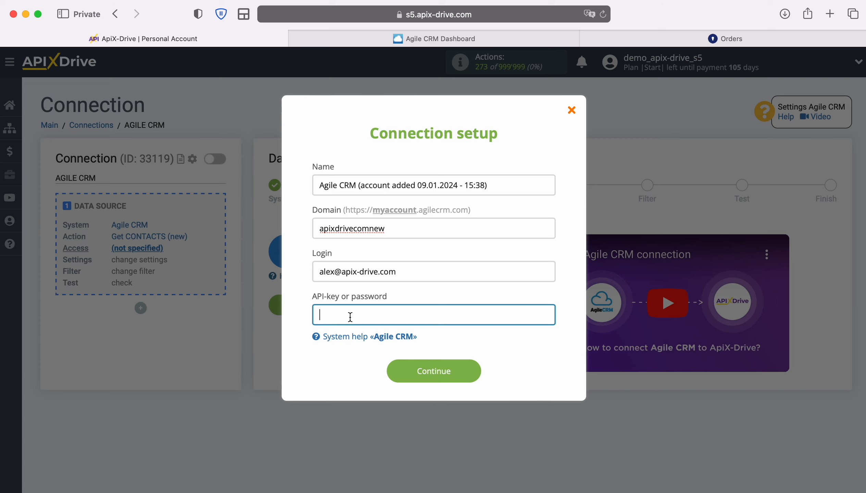
left_click(434, 39)
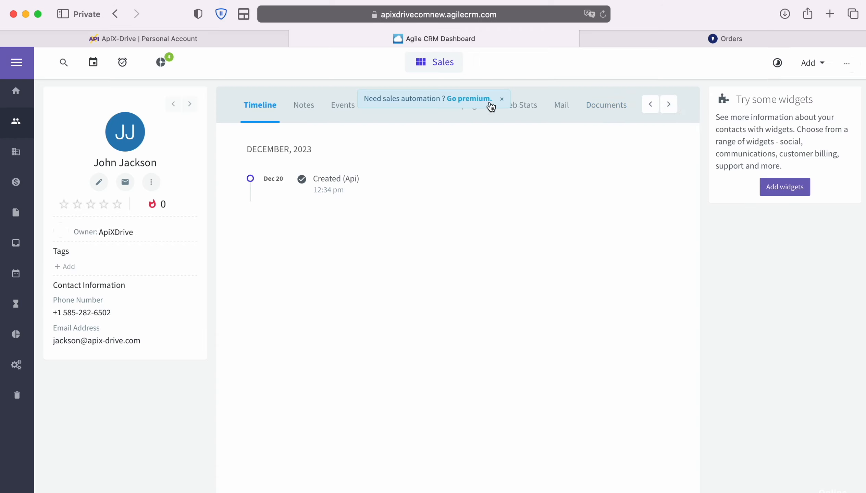
left_click(846, 67)
left_click(746, 131)
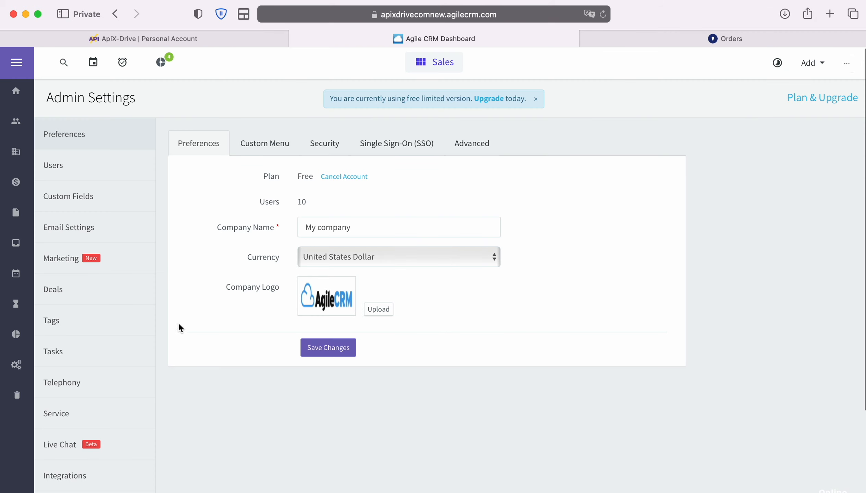
scroll(131, 352, "down", 3)
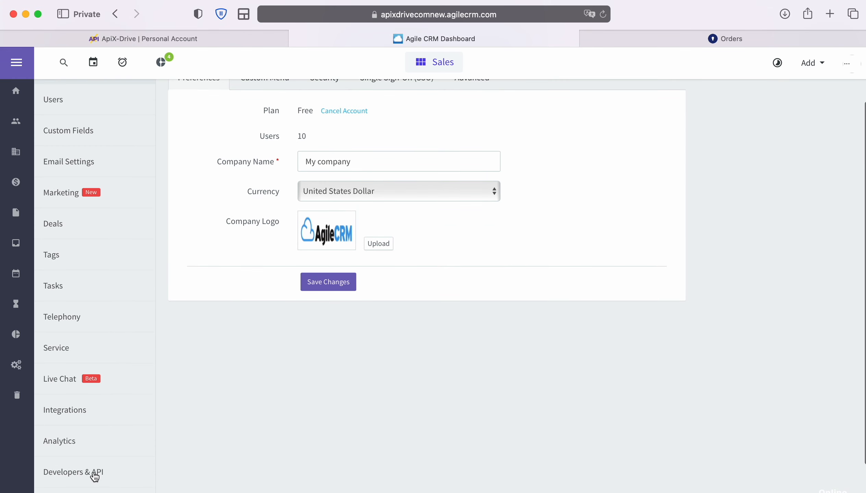
left_click(95, 477)
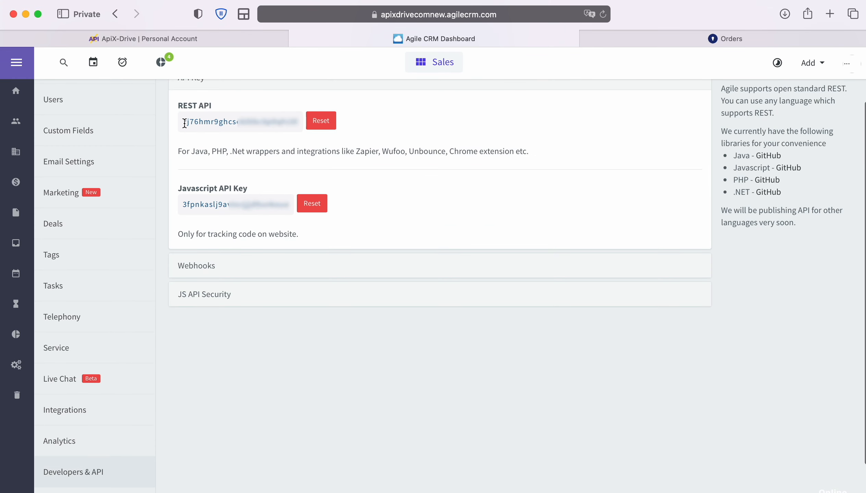
left_click_drag(186, 125, 297, 122)
right_click(290, 121)
left_click(313, 176)
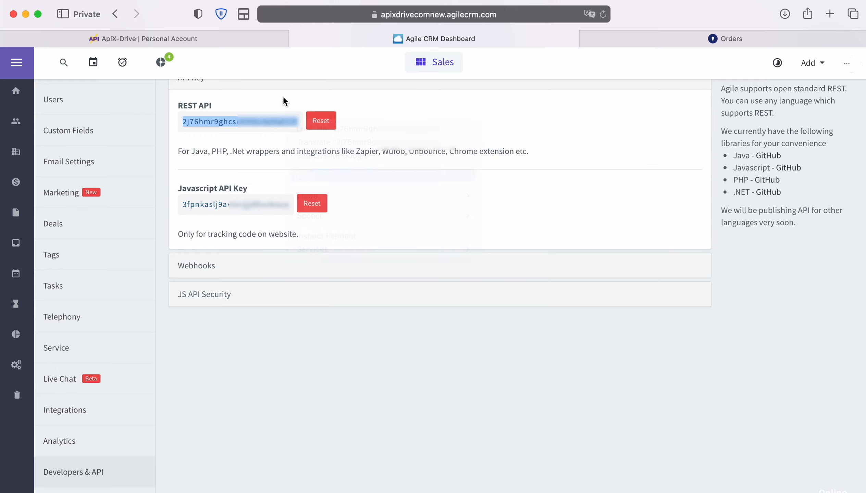
Return to ApiX-Drive, paste the copied REST API key into the API-key or password field and save the Agile CRM account.
left_click(243, 41)
right_click(326, 312)
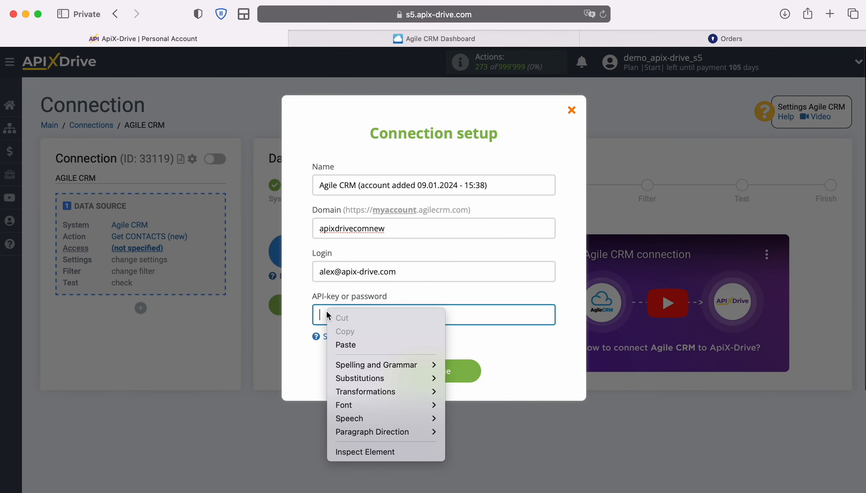
left_click(346, 345)
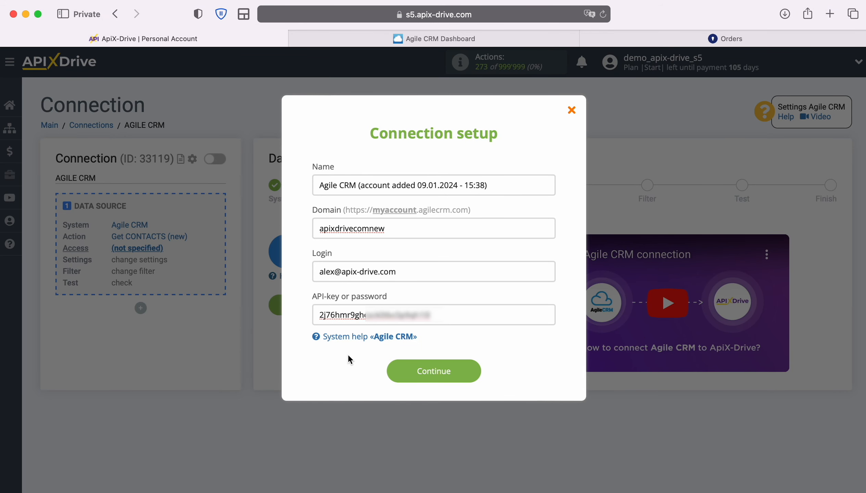
left_click(471, 371)
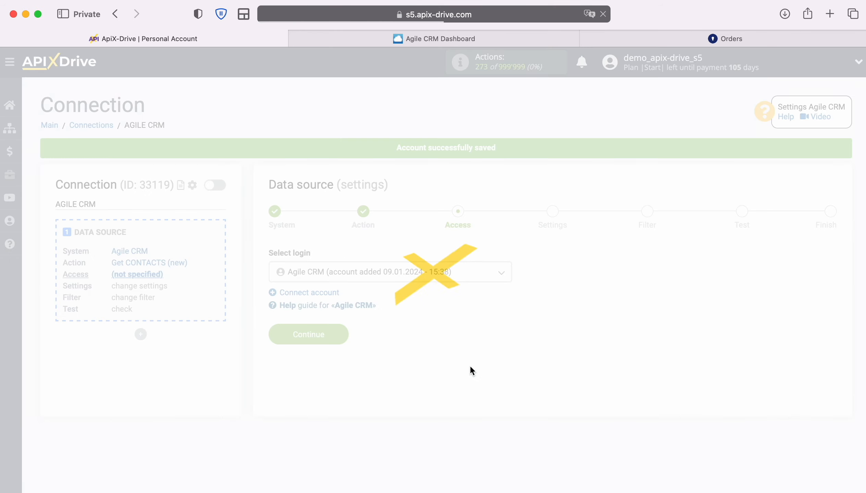
Select the newly added Agile CRM account as the data source login and continue to the settings.
left_click(493, 279)
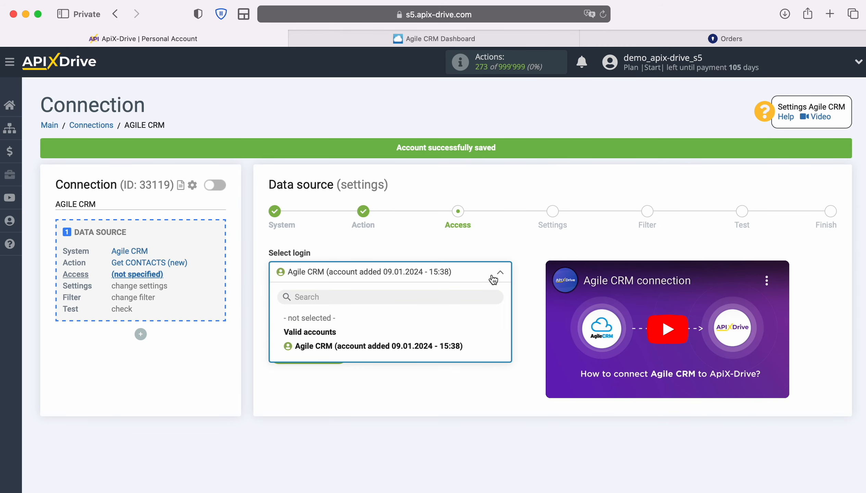
left_click(457, 346)
left_click(344, 354)
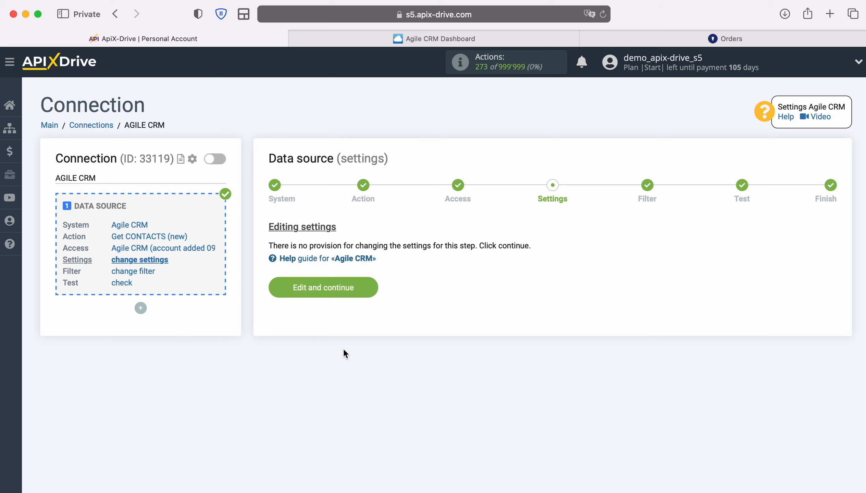
Complete the data source setup without a filtering condition, accepting the loaded test contact data.
left_click(374, 285)
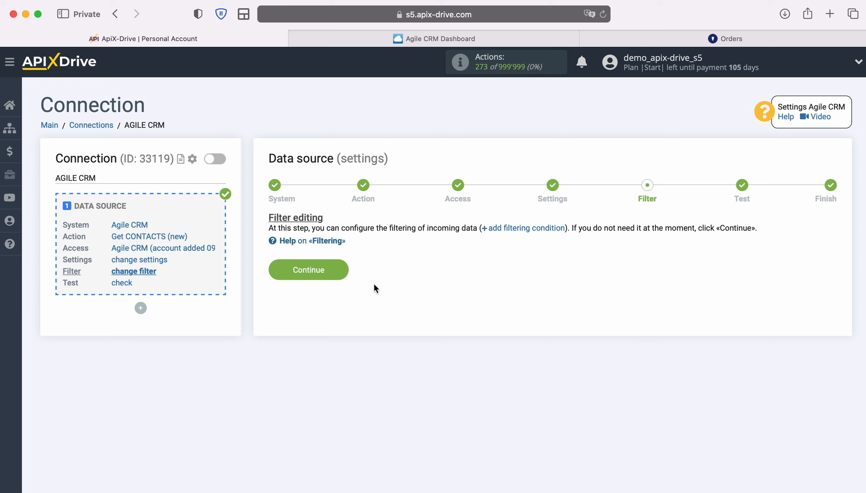
left_click(342, 270)
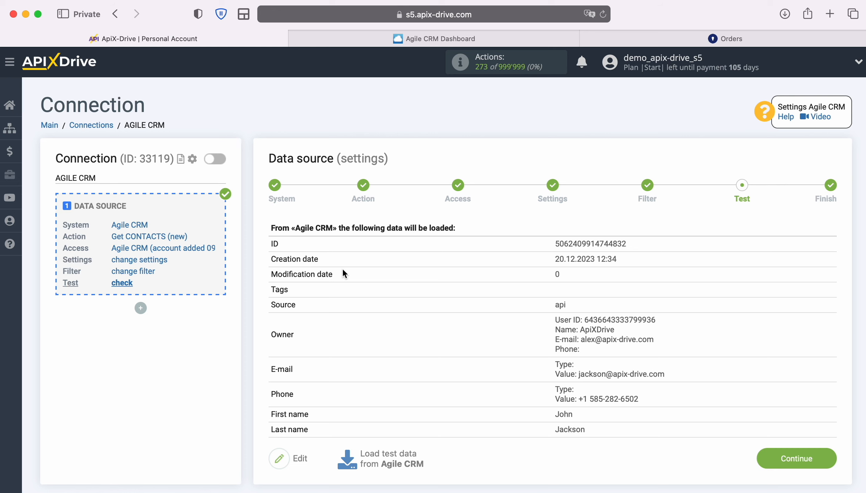
left_click(834, 459)
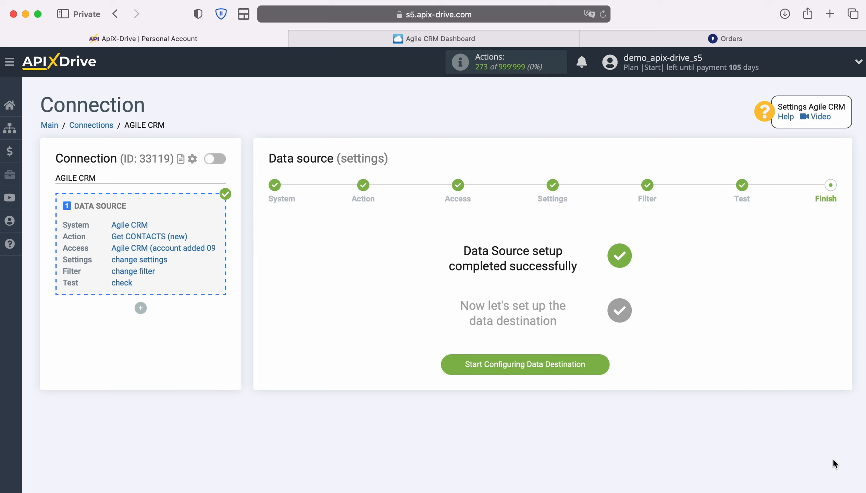
Begin configuring the data destination and choose KeyCRM as its system.
left_click(607, 367)
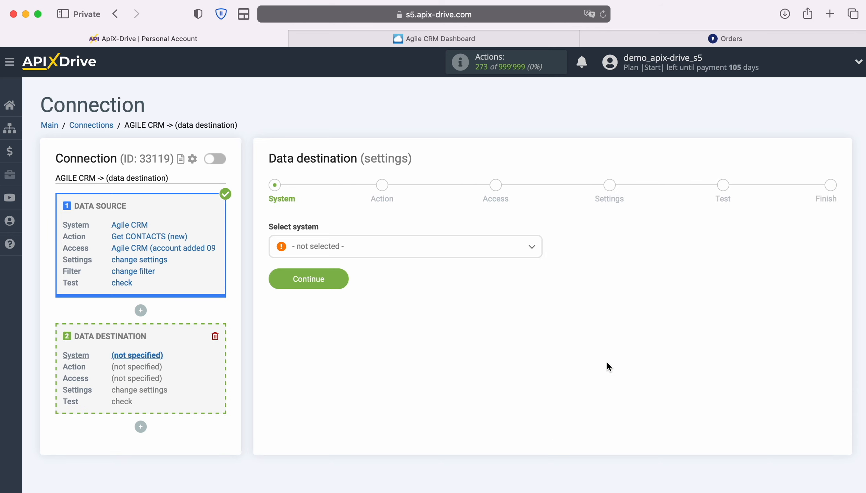
left_click(435, 252)
scroll(467, 348, "down", 5)
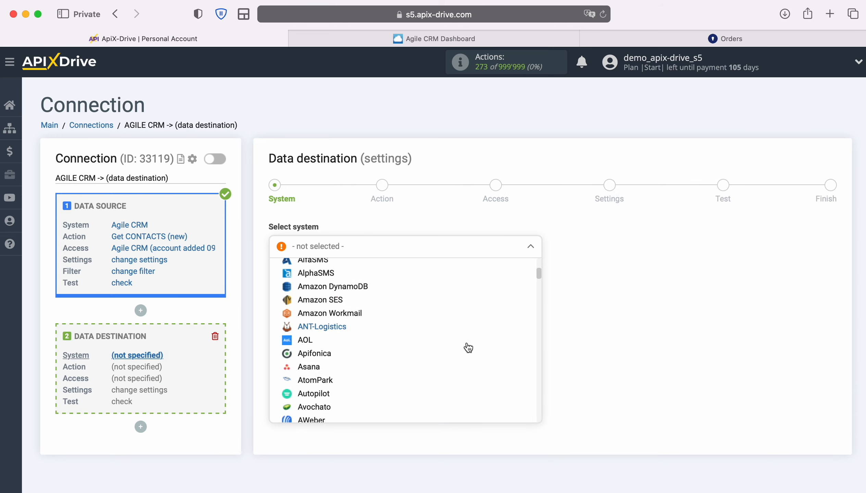
scroll(468, 348, "down", 15)
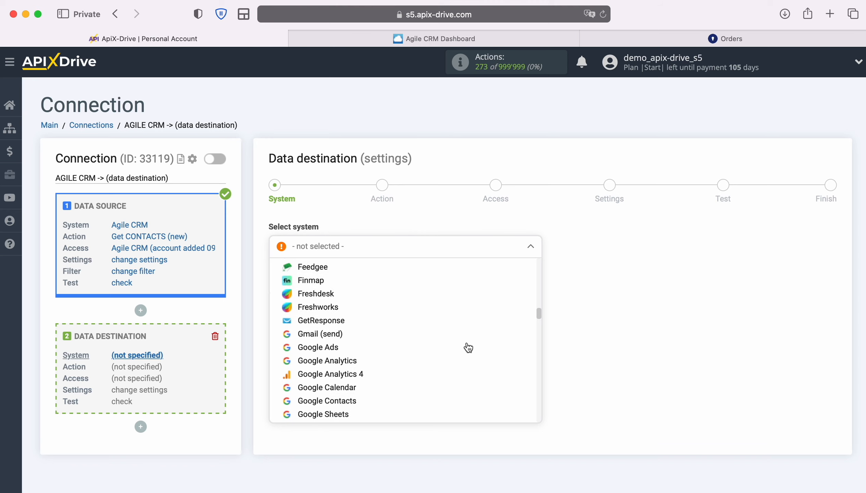
scroll(468, 348, "down", 10)
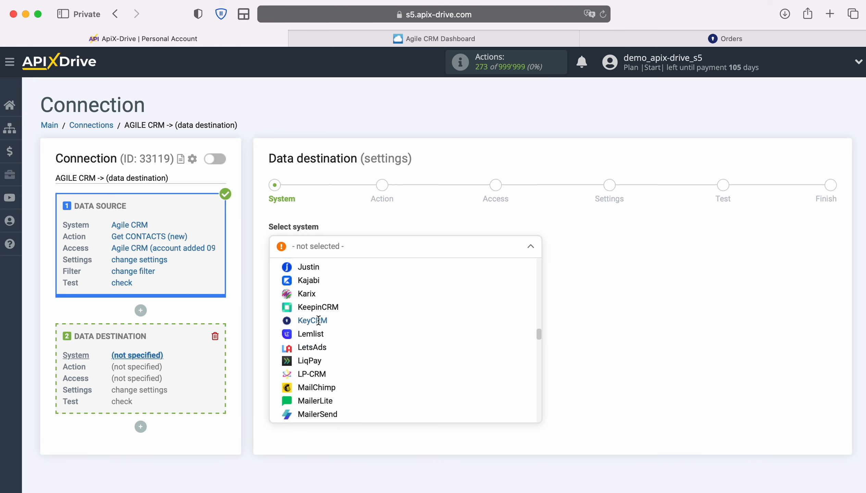
left_click(319, 321)
left_click(338, 275)
Set the data destination's action to Create ORDER and proceed to account access.
left_click(427, 249)
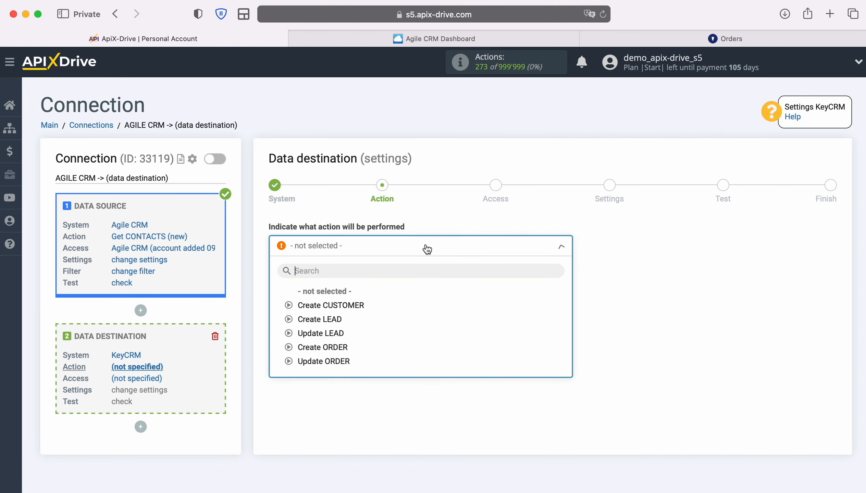
left_click(332, 347)
left_click(339, 305)
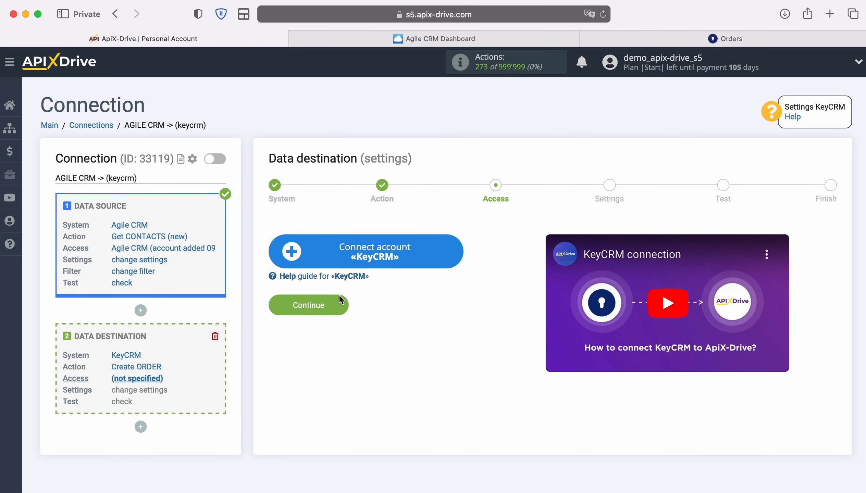
Start connecting a KeyCRM account, then switch to KeyCRM and copy the API key from its general settings.
left_click(456, 255)
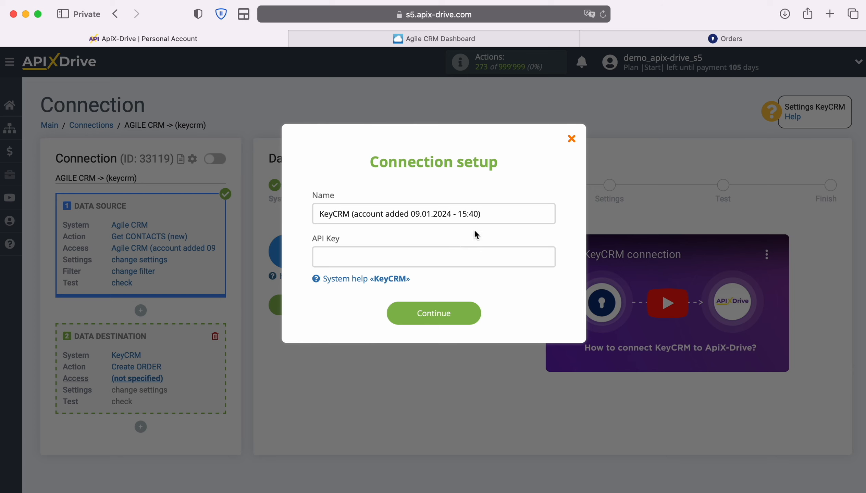
left_click(608, 42)
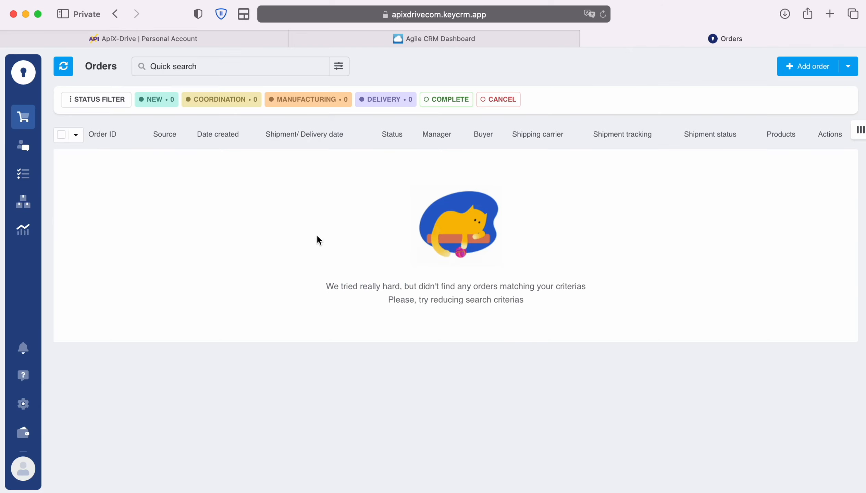
left_click(23, 404)
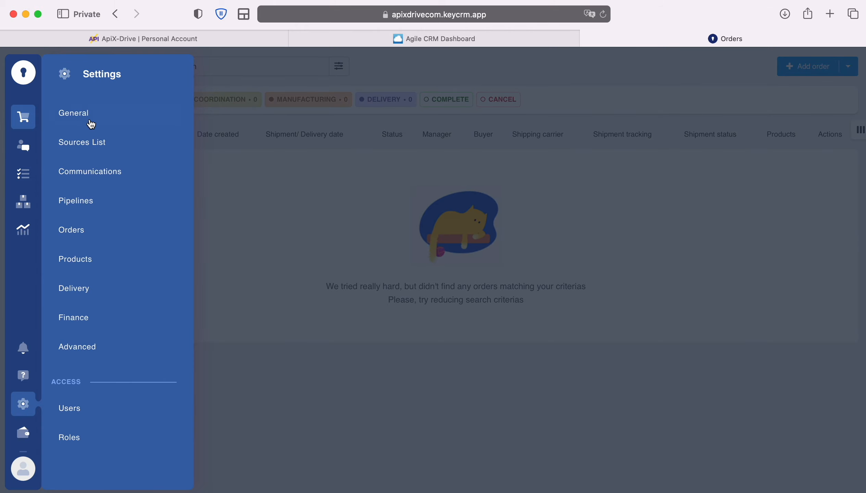
left_click(86, 117)
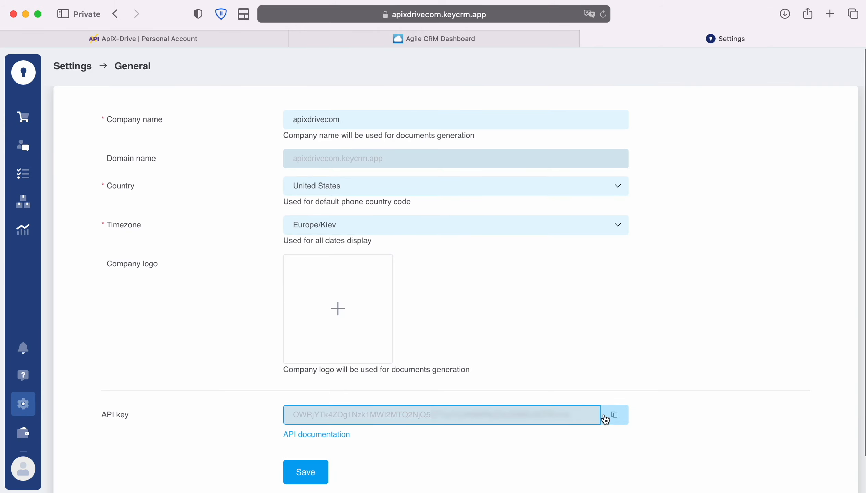
left_click(614, 416)
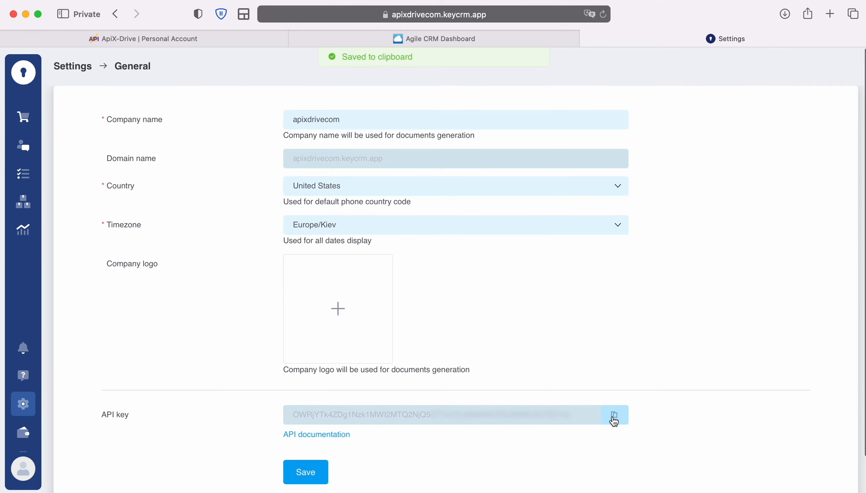
Return to ApiX-Drive, paste the API key into the KeyCRM connection setup and save the account.
left_click(220, 40)
right_click(349, 264)
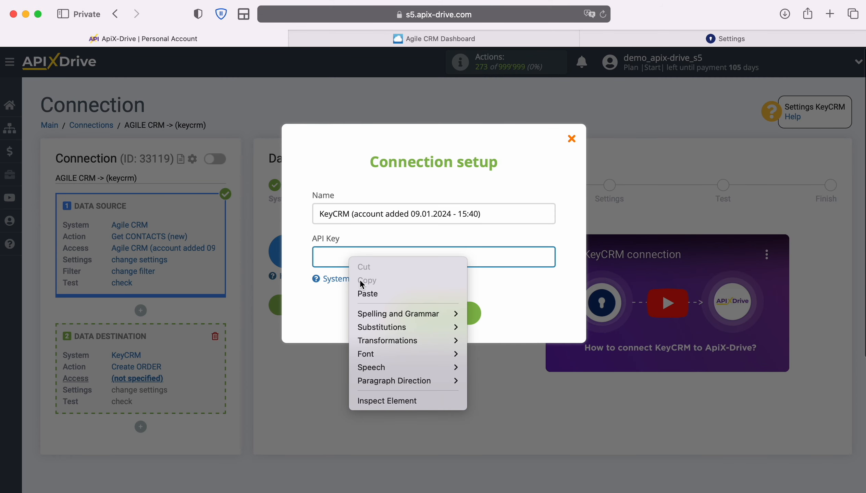
left_click(372, 294)
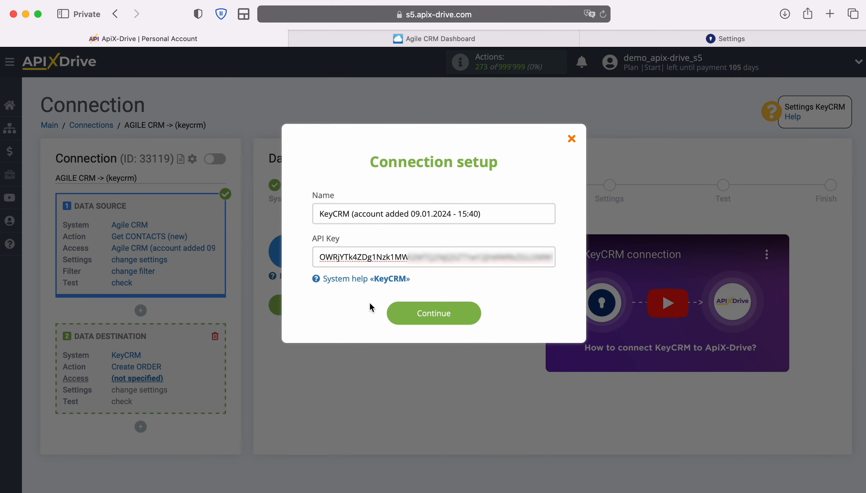
left_click(471, 311)
Select the newly added KeyCRM account as the data destination login and continue to the settings.
left_click(501, 275)
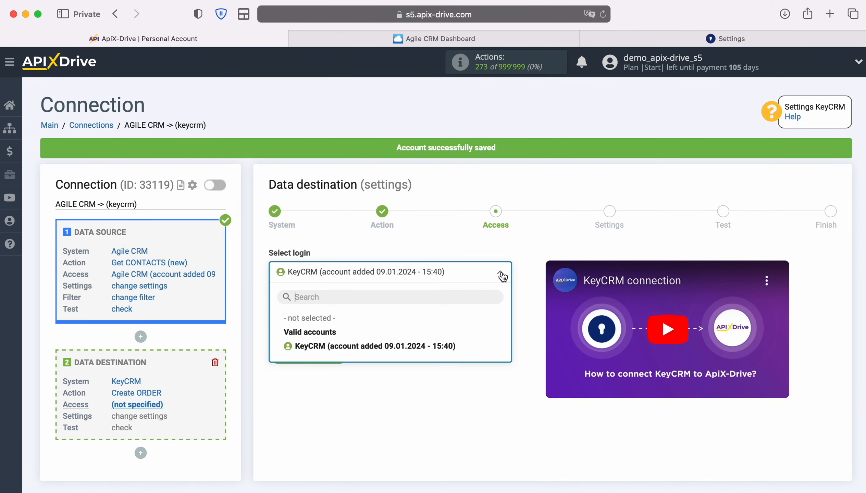
left_click(451, 346)
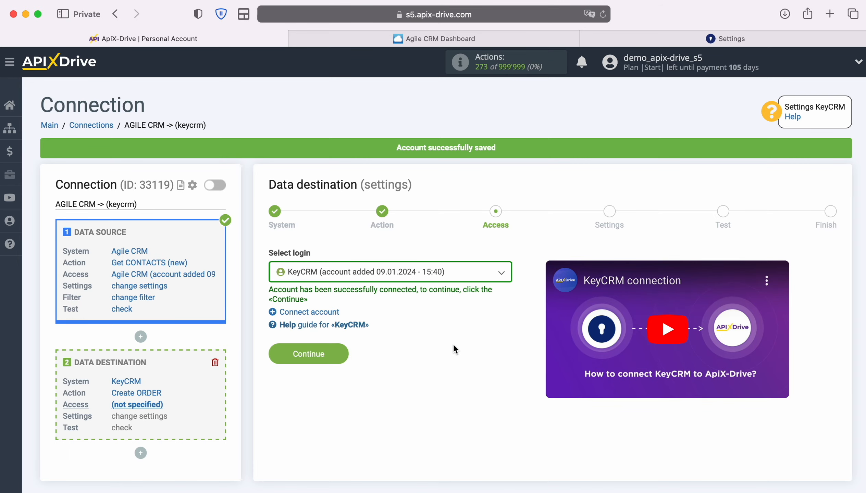
left_click(341, 356)
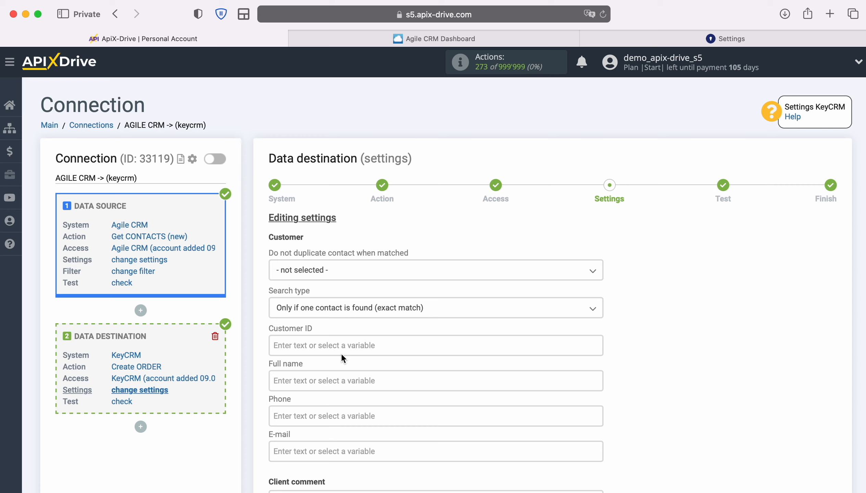
Map the customer's Full name field to the Agile CRM First name and Last name variables.
left_click(332, 378)
scroll(333, 377, "down", 6)
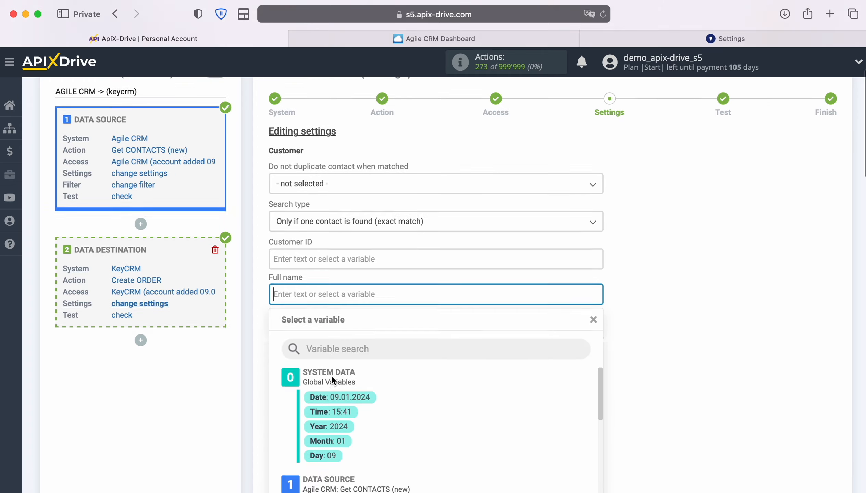
scroll(542, 291, "down", 5)
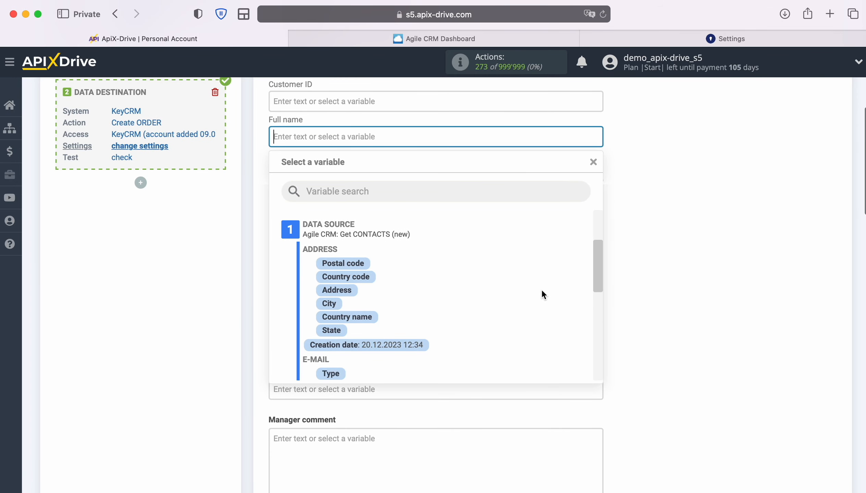
left_click(339, 304)
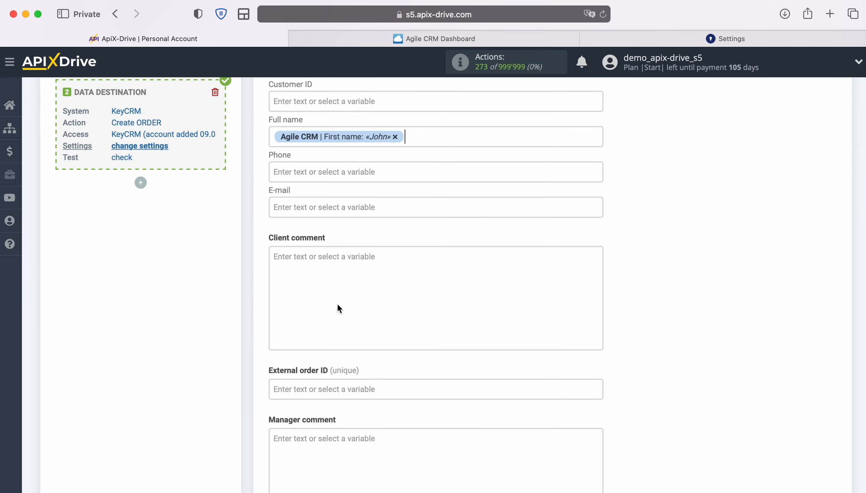
left_click(439, 137)
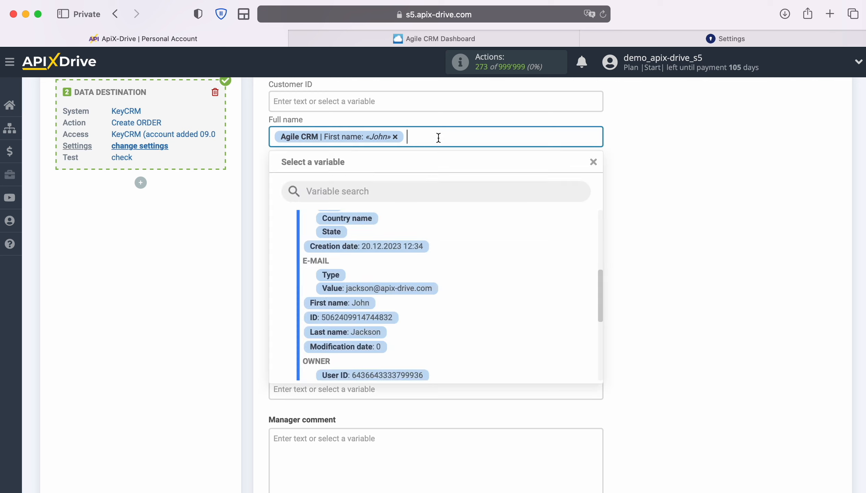
left_click(364, 333)
Map the customer's Phone field to the Agile CRM phone Value variable.
left_click(347, 175)
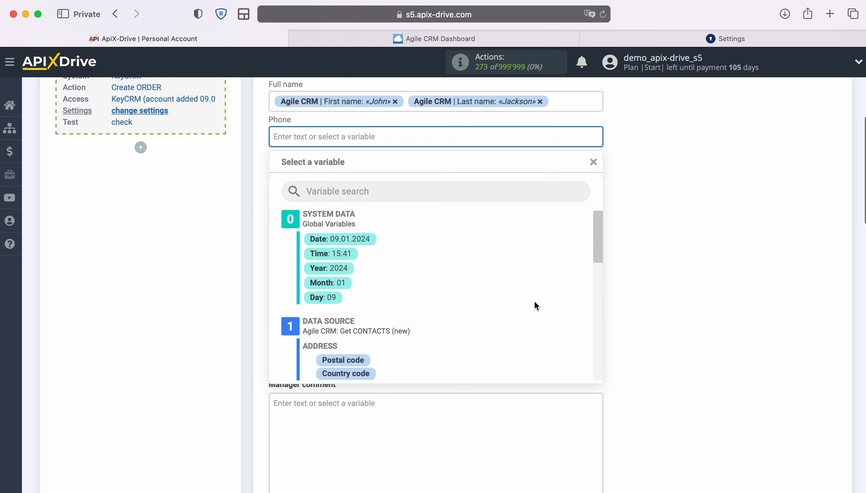
scroll(534, 301, "down", 5)
scroll(535, 302, "down", 5)
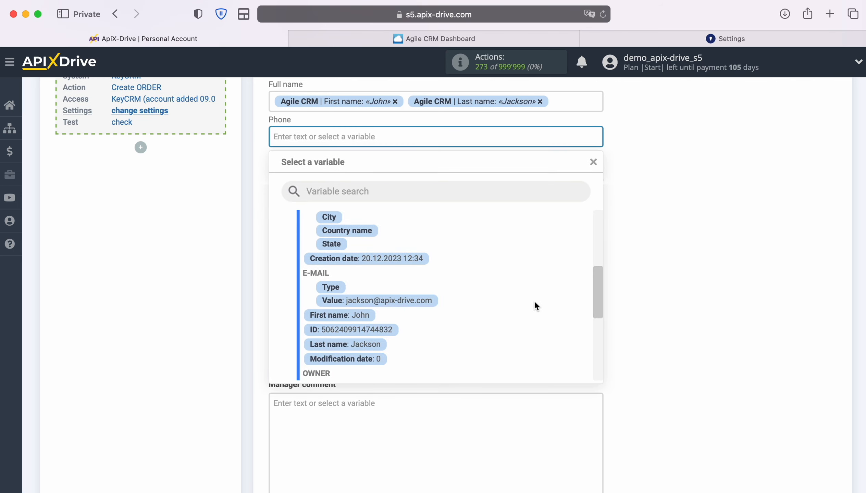
scroll(534, 306, "down", 5)
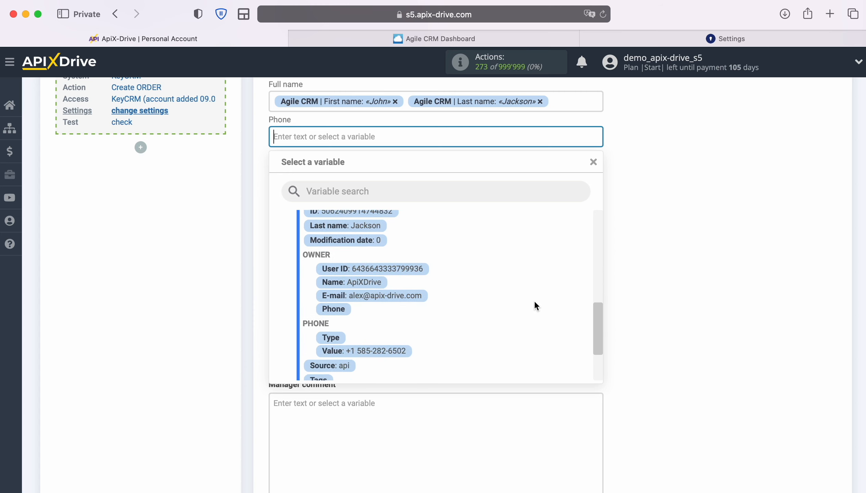
left_click(410, 347)
Map the customer's E-mail field to the Agile CRM e-mail Value variable.
left_click(357, 177)
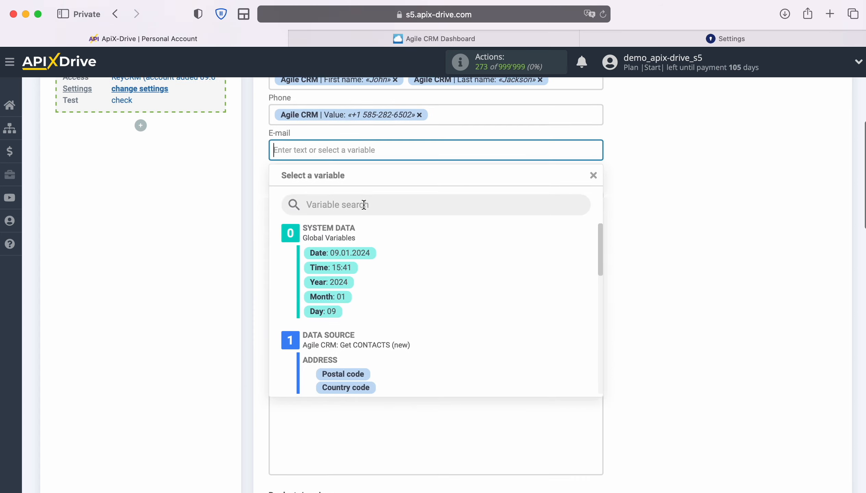
scroll(563, 331, "down", 3)
scroll(530, 325, "down", 3)
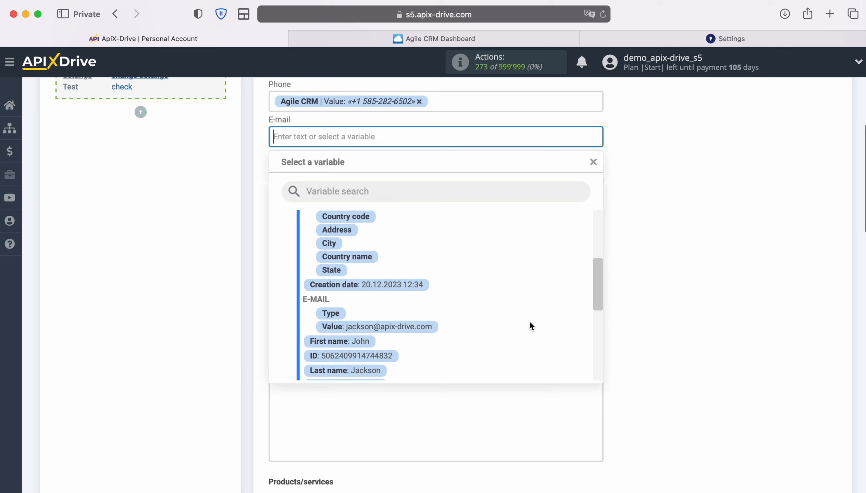
left_click(413, 325)
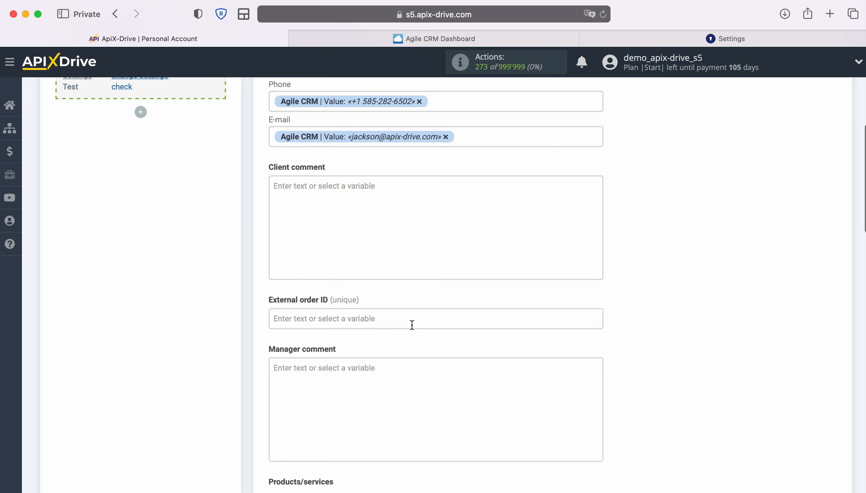
Set the product name to "iPhone 4s" in the Products/services section.
scroll(411, 325, "down", 3)
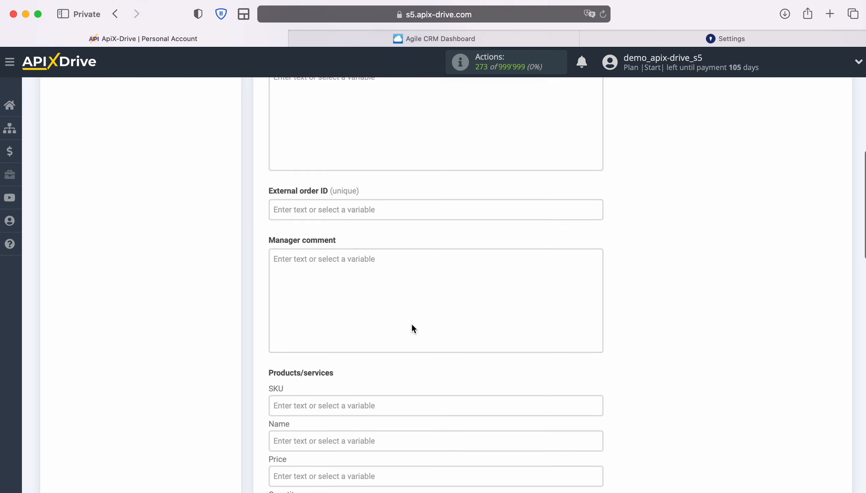
scroll(412, 325, "down", 3)
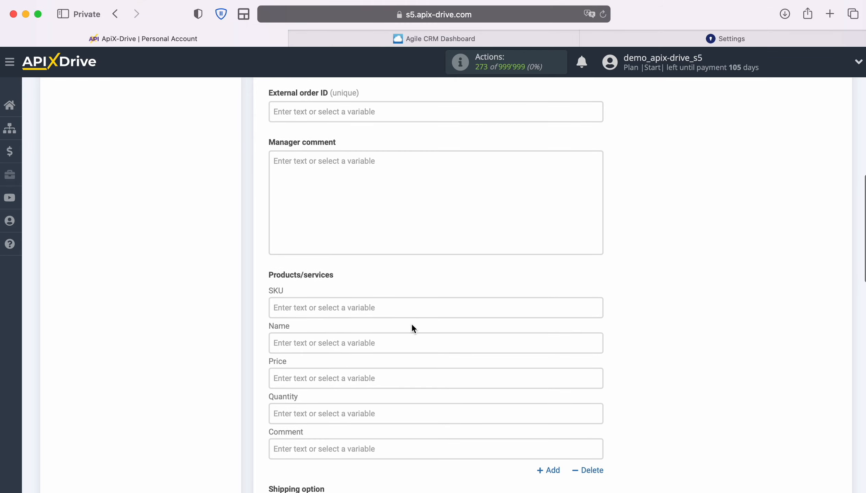
scroll(413, 329, "down", 1)
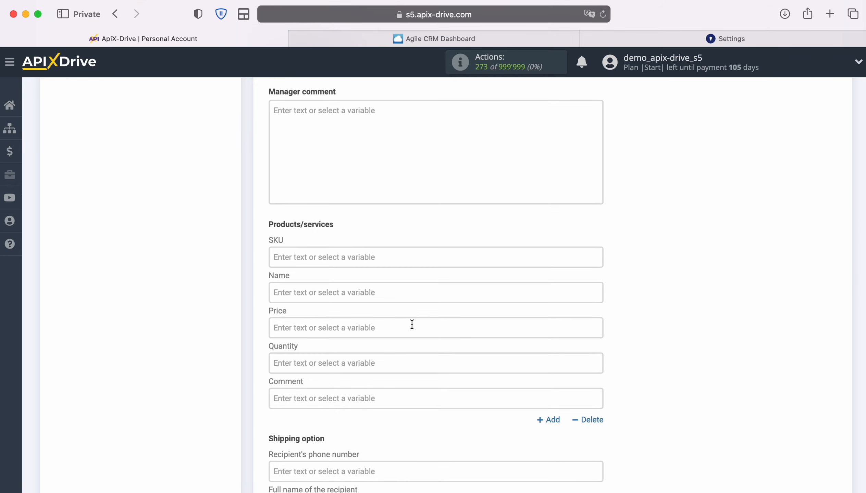
left_click(375, 301)
type("iP")
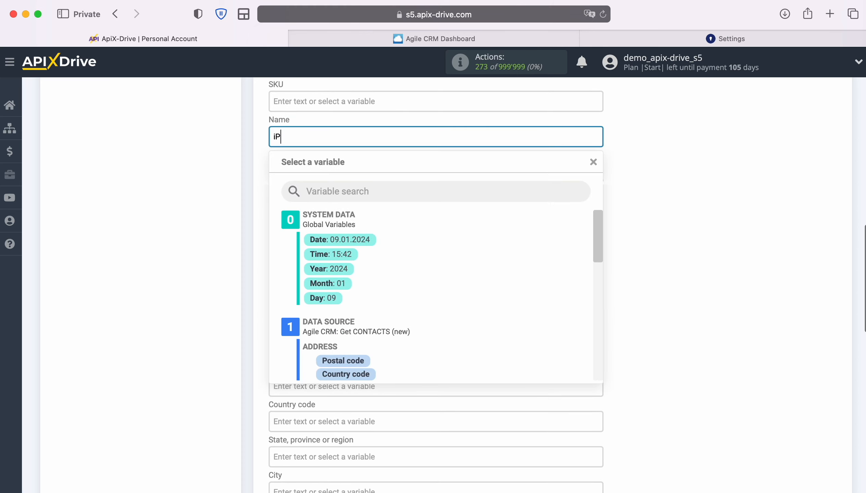
type("hone 4s")
left_click(237, 269)
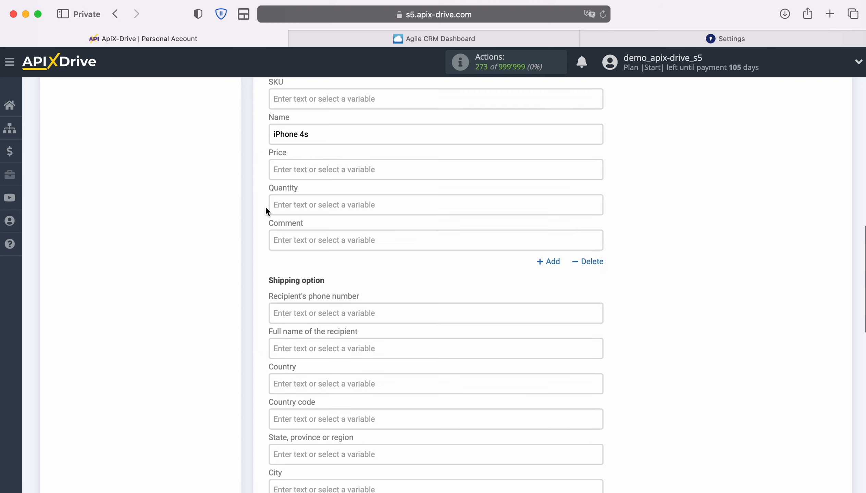
Set the product's price to 100 and its quantity to 1.
left_click(302, 168)
type("100")
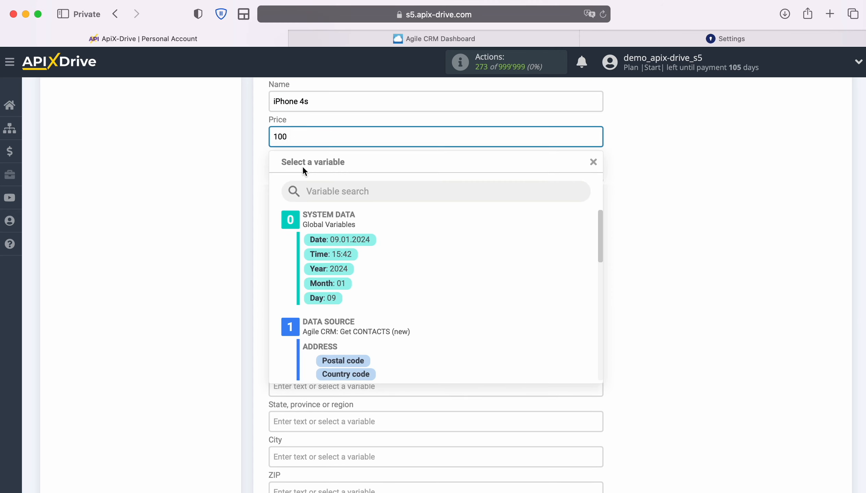
left_click(199, 182)
left_click(319, 171)
type("1")
left_click(189, 192)
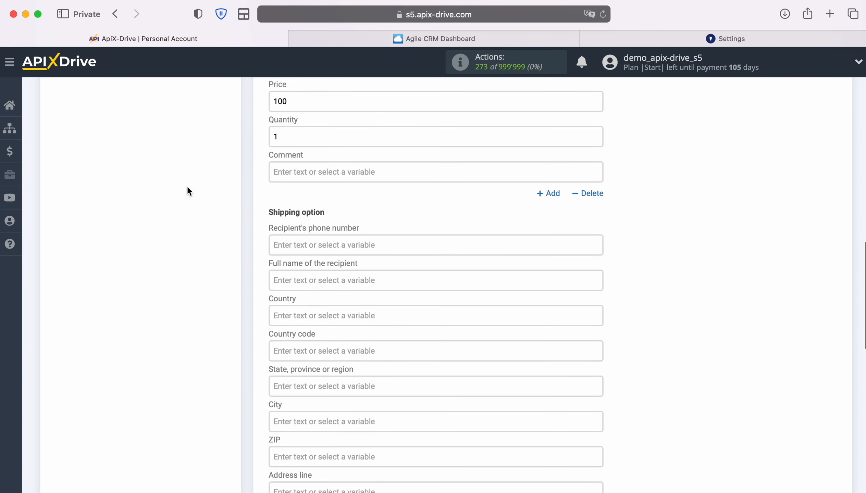
Set the order's Source to New Leads, save the destination settings and continue to the test.
scroll(511, 249, "down", 5)
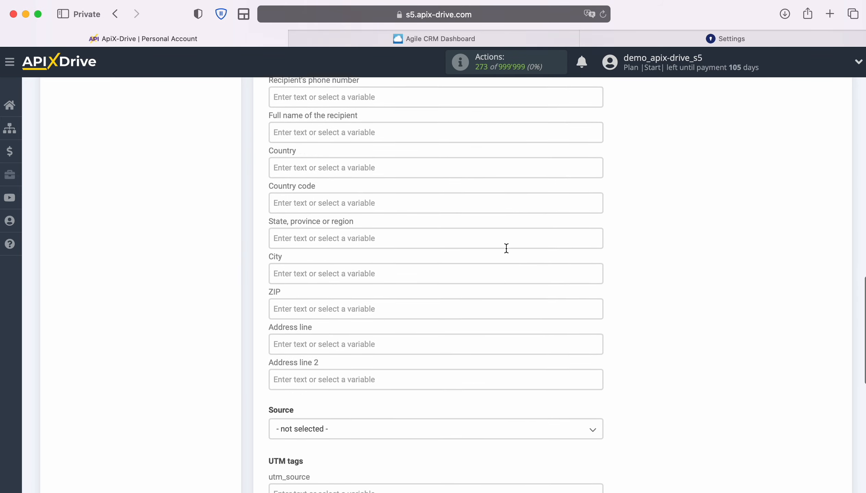
scroll(506, 248, "down", 8)
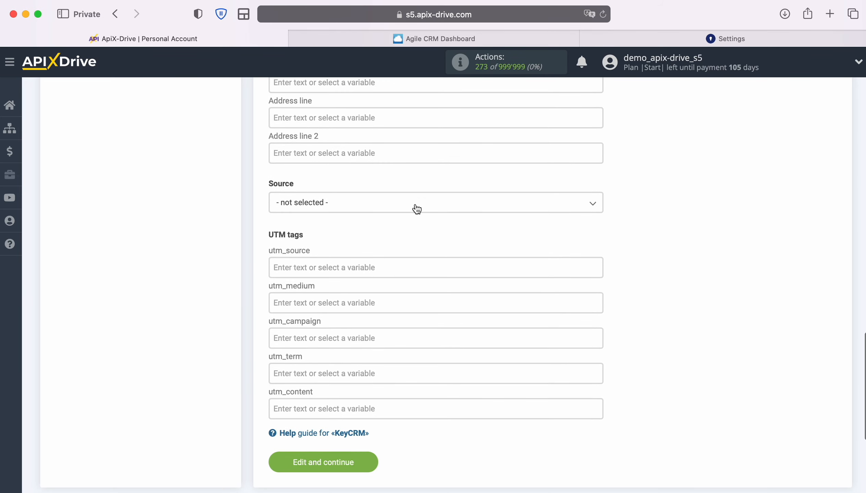
left_click(417, 209)
left_click(316, 263)
scroll(656, 267, "down", 2)
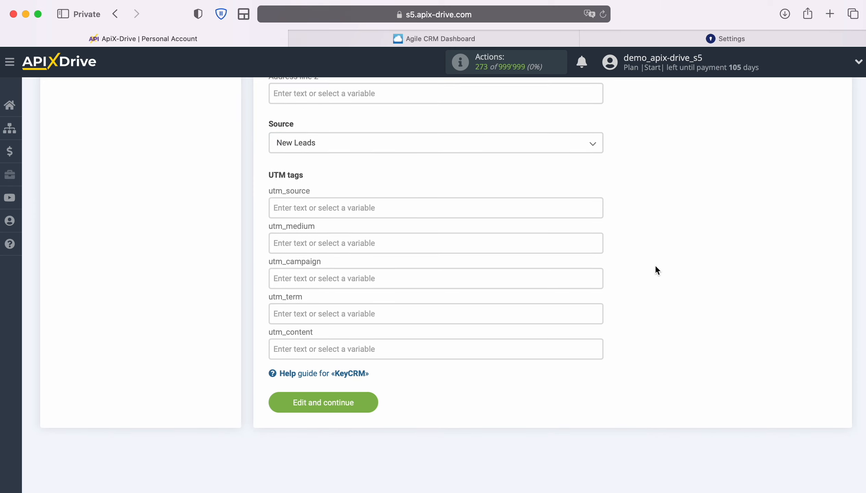
left_click(372, 401)
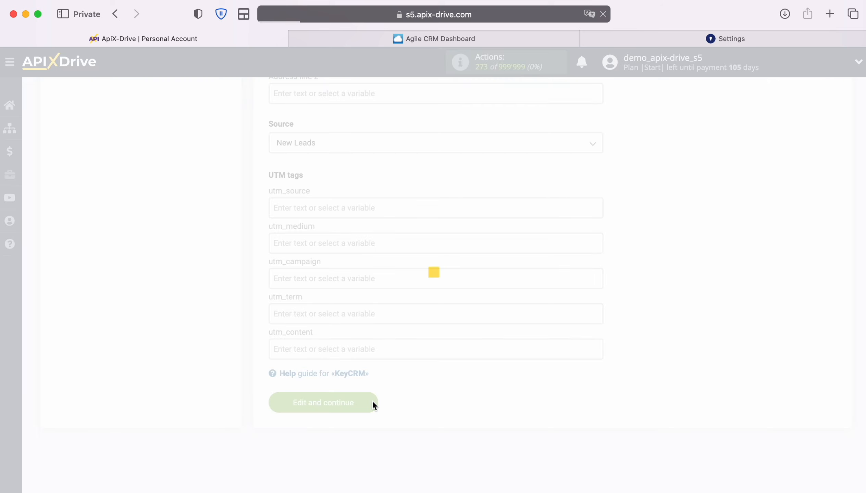
Send the test data to KeyCRM, then switch to KeyCRM and expand the new order's details.
scroll(788, 344, "down", 3)
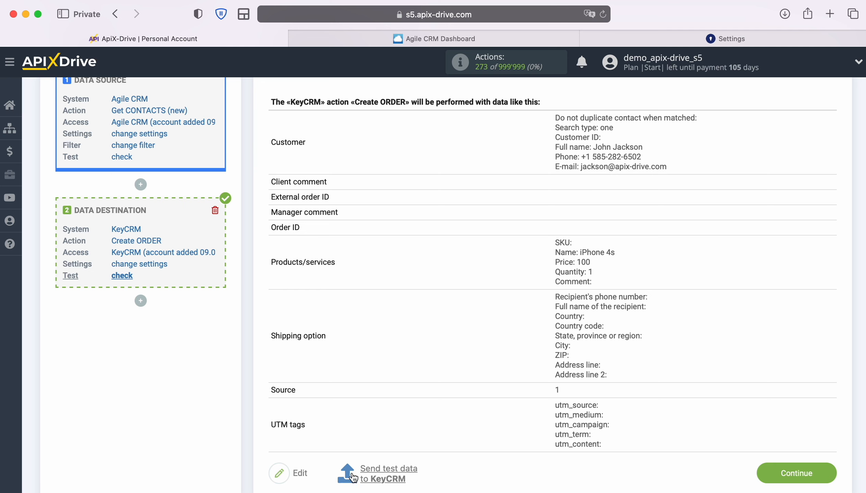
left_click(390, 474)
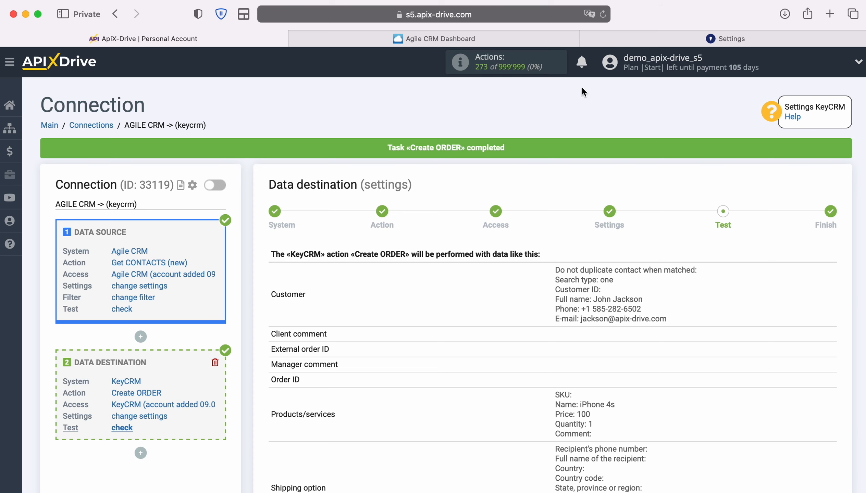
left_click(613, 35)
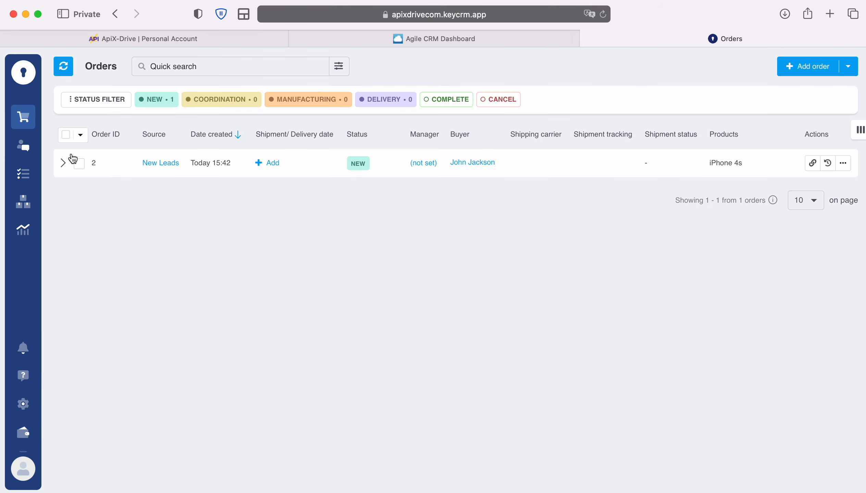
left_click(63, 162)
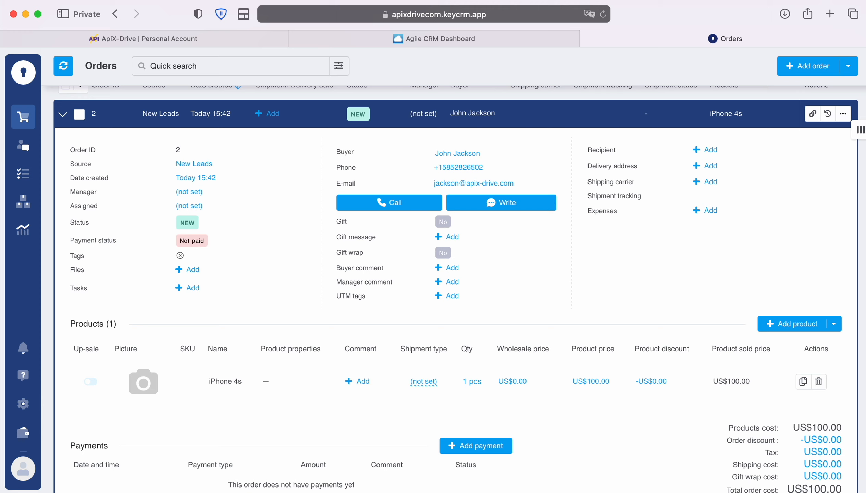
Switch back to ApiX-Drive, finish the KeyCRM data destination setup and enable auto-update for the connection.
left_click(195, 38)
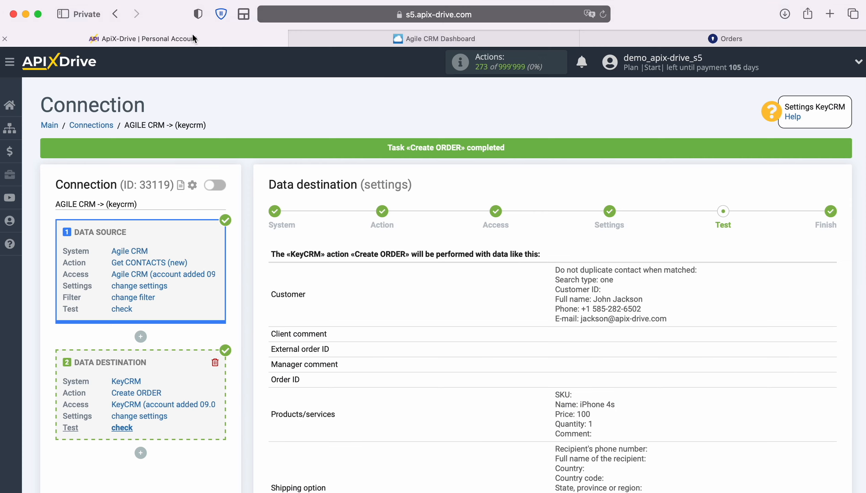
scroll(771, 299, "down", 6)
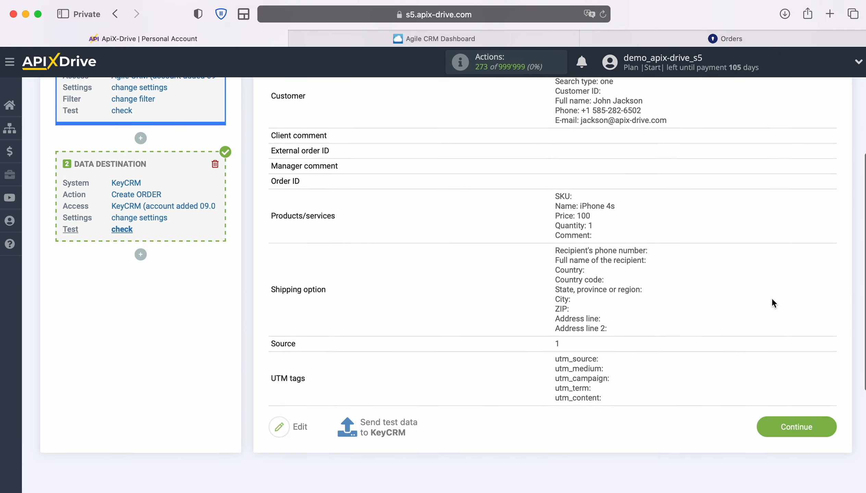
left_click(829, 416)
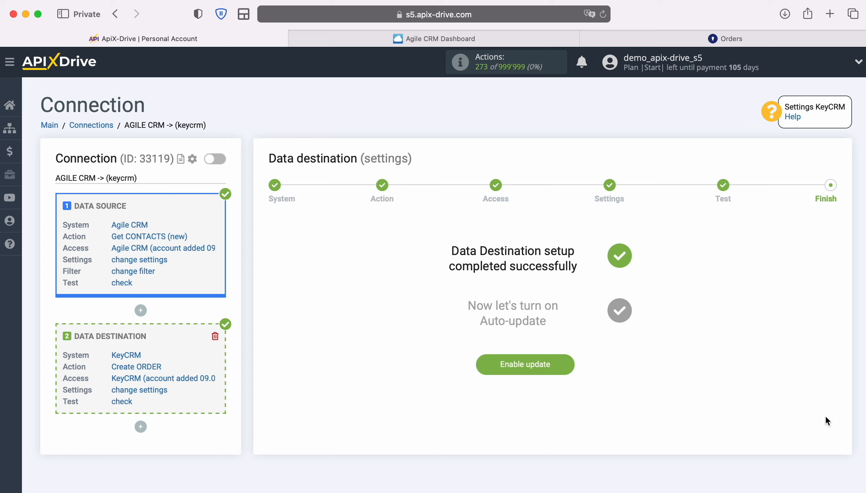
left_click(571, 361)
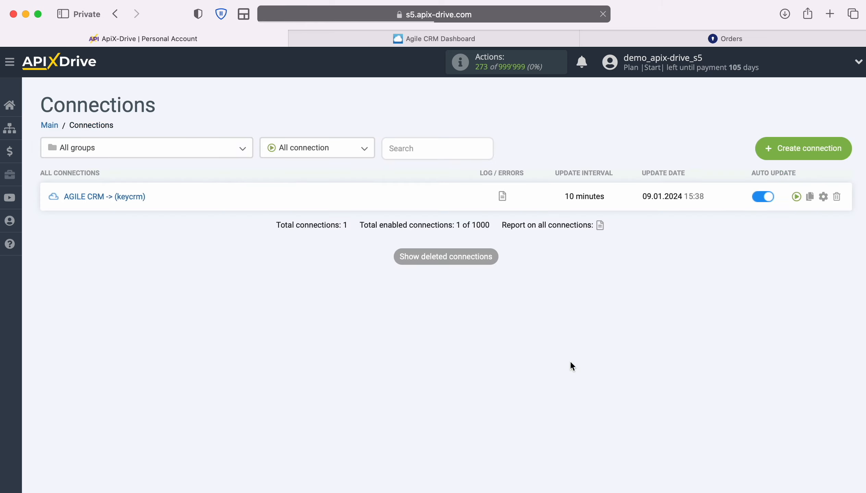
Set the update interval of the AGILE CRM -> (keycrm) connection to 5 minutes and save its setup.
left_click(824, 197)
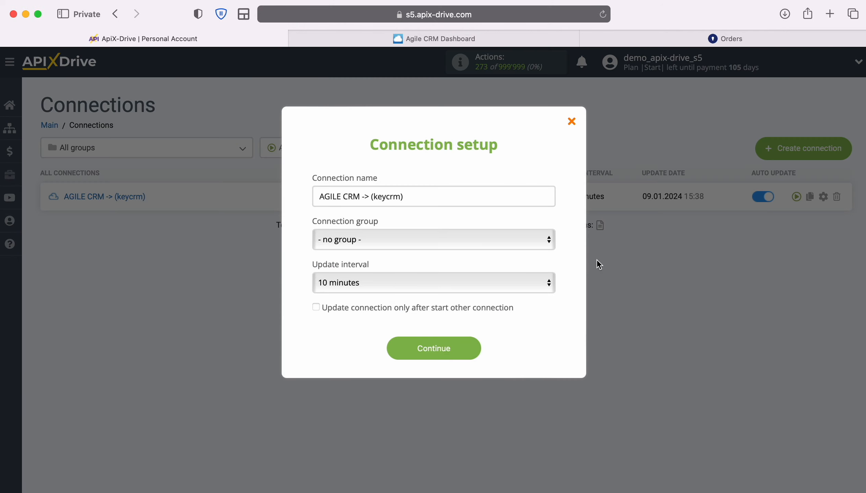
left_click(538, 281)
left_click(508, 265)
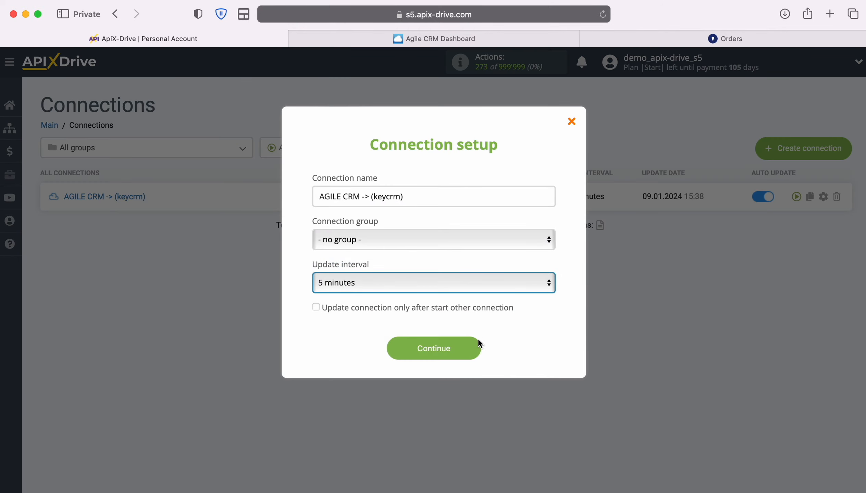
left_click(478, 350)
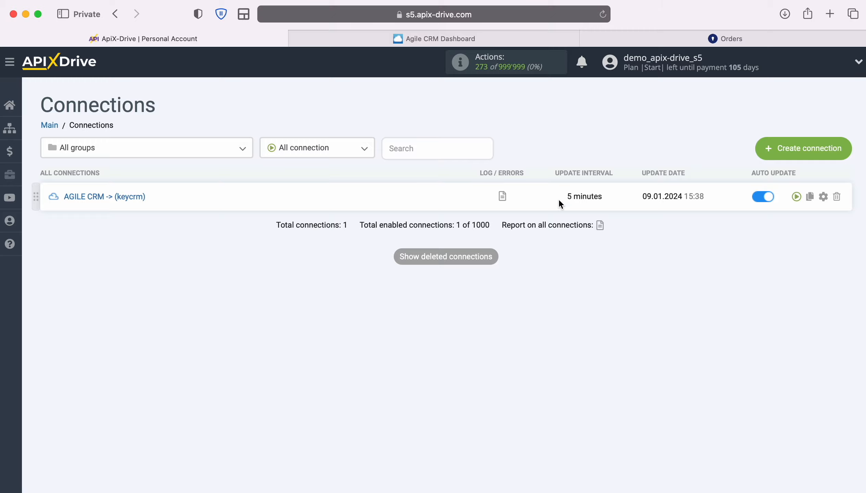